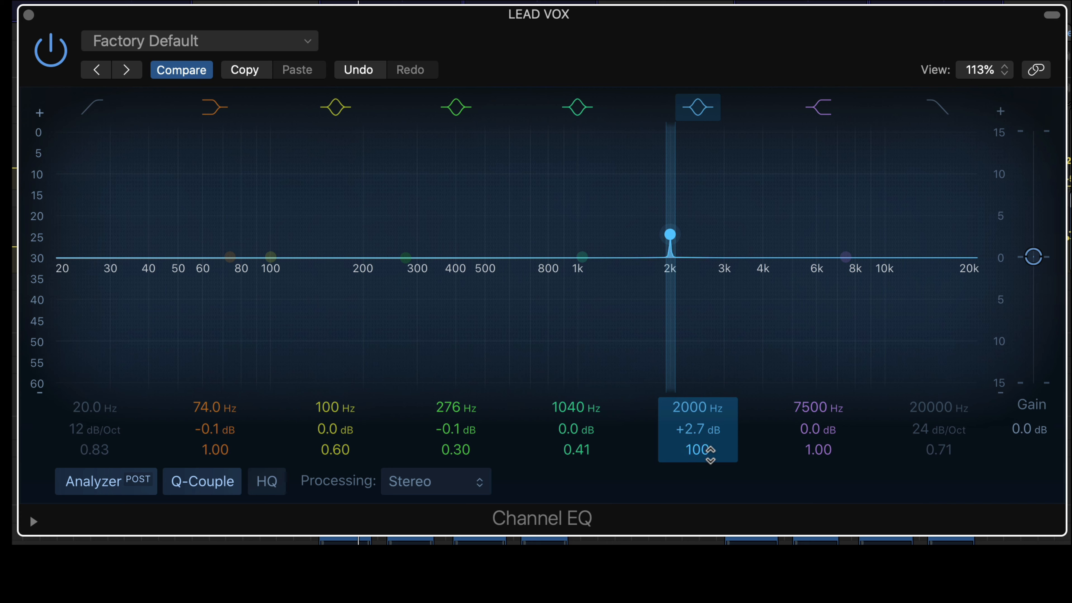
Step: Widen the 2 kHz EQ band's Q to 1.40, level it to about 0.2 dB at 2000 Hz, and close the Channel EQ
left_click_drag(671, 241, 677, 167)
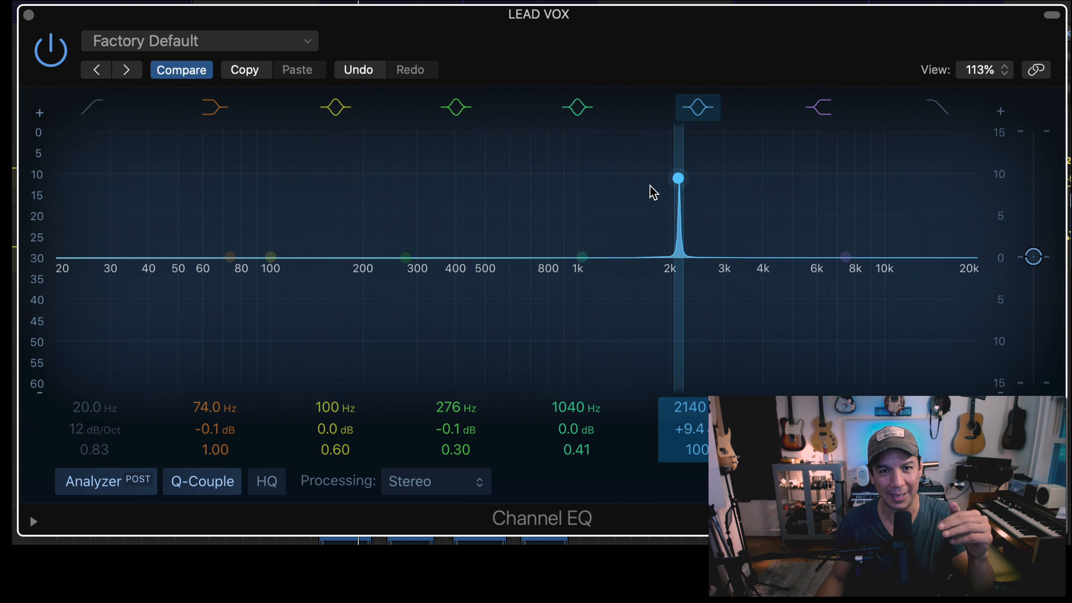
left_click_drag(678, 181, 673, 220)
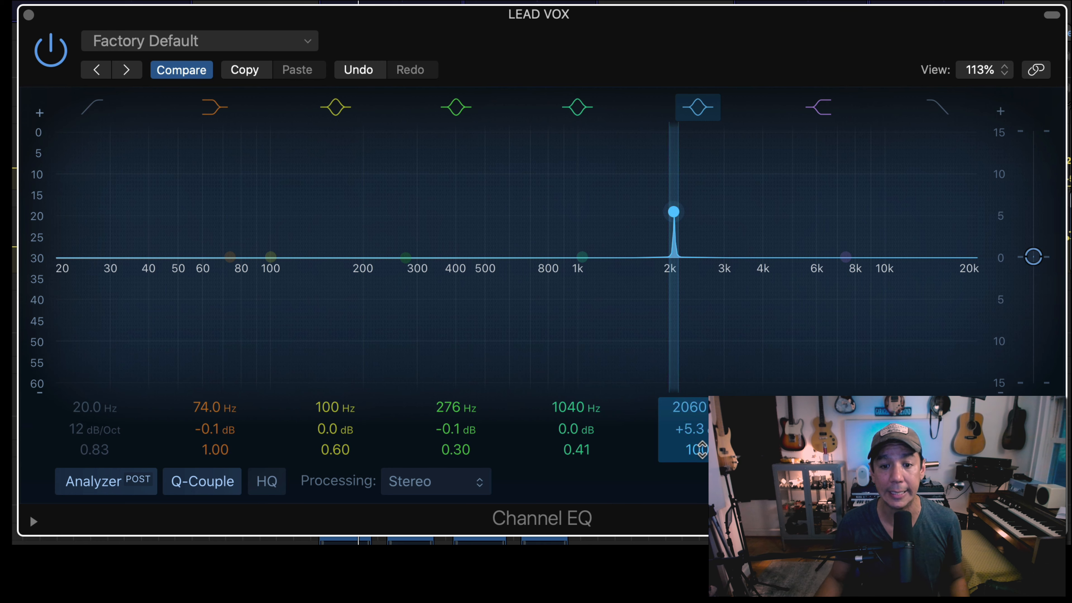
scroll(702, 448, "down", 15)
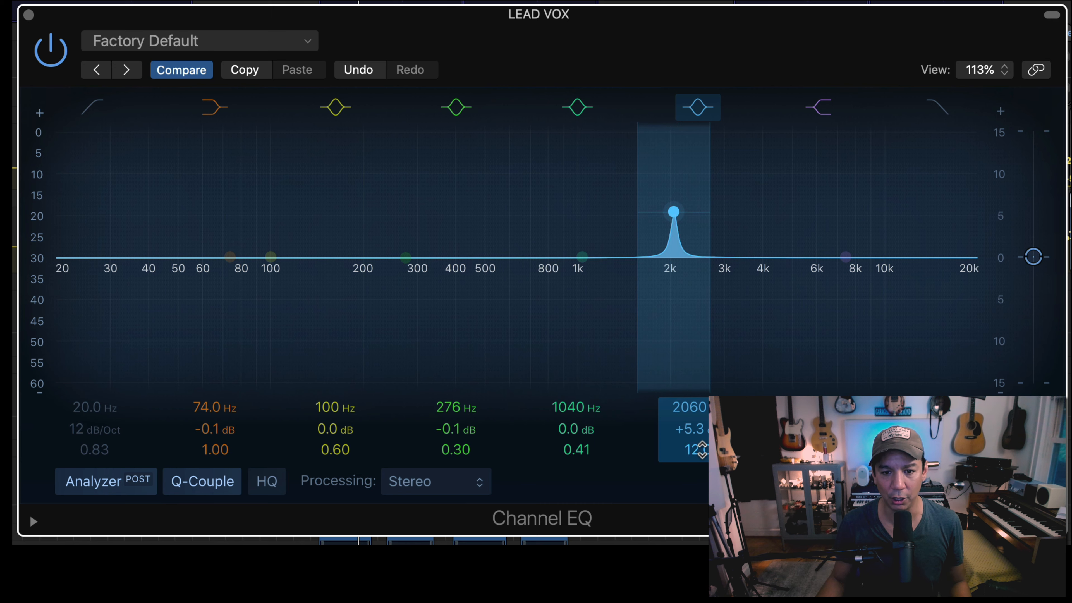
scroll(702, 449, "down", 6)
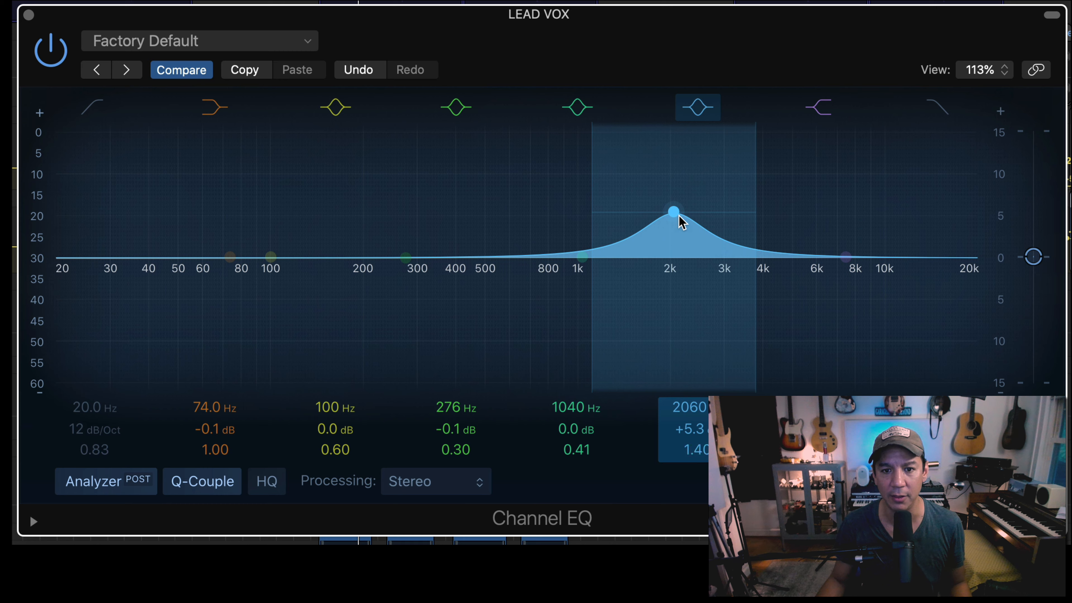
left_click_drag(674, 212, 661, 266)
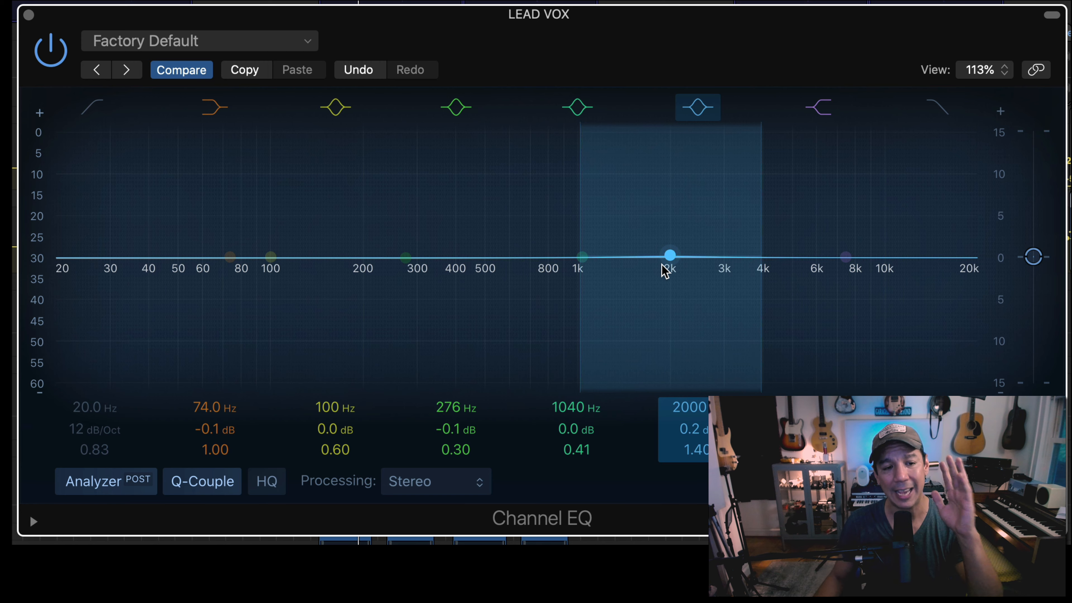
left_click(29, 15)
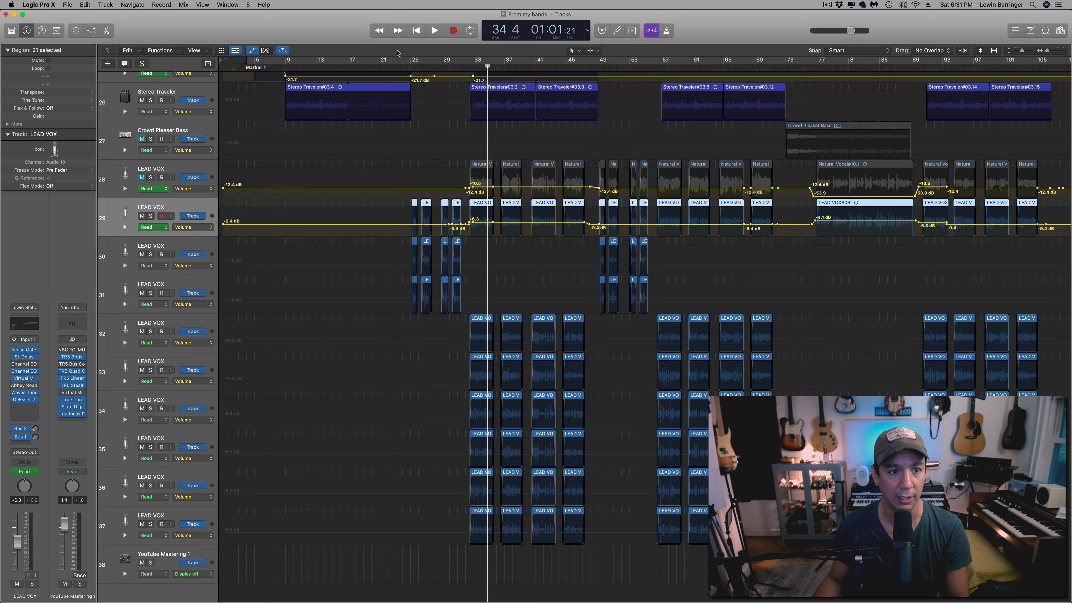
Step: Turn on cycle mode and solo the LEAD VOX vocal on track 29
left_click(358, 60)
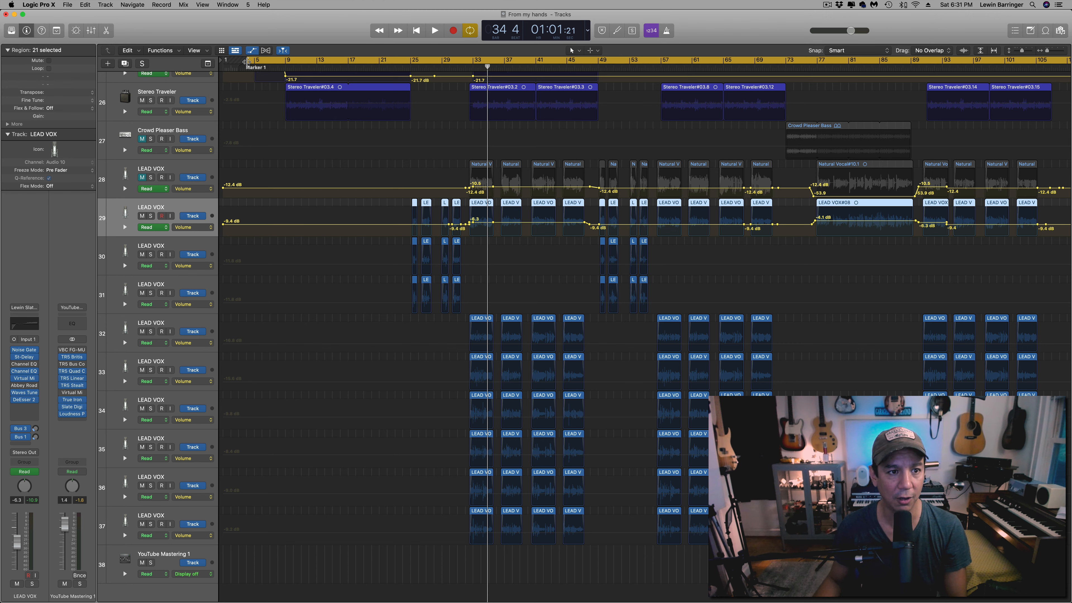
left_click_drag(247, 61, 470, 83)
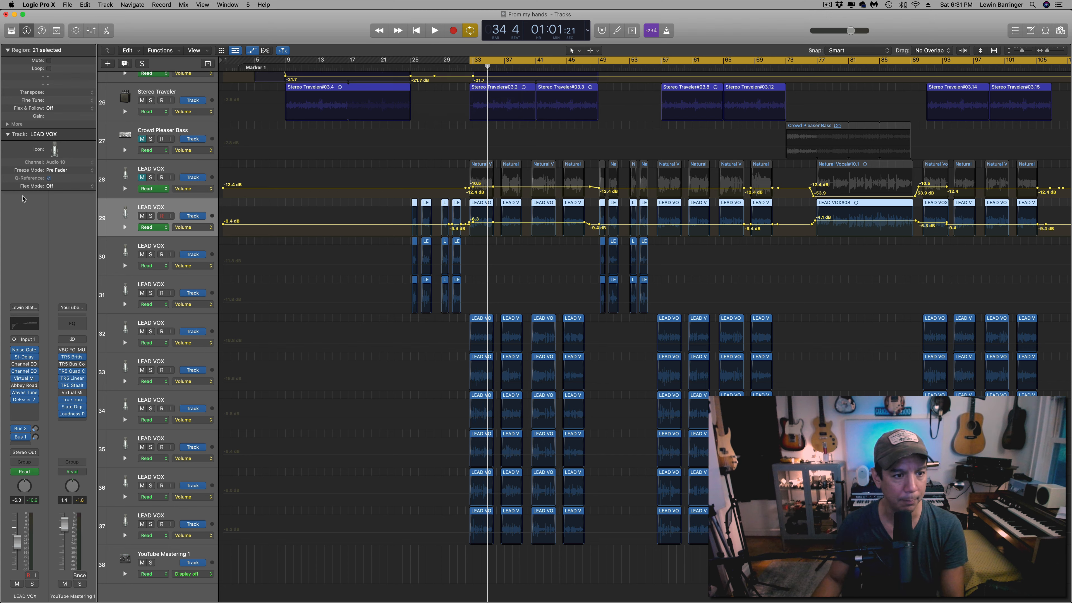
left_click(155, 166)
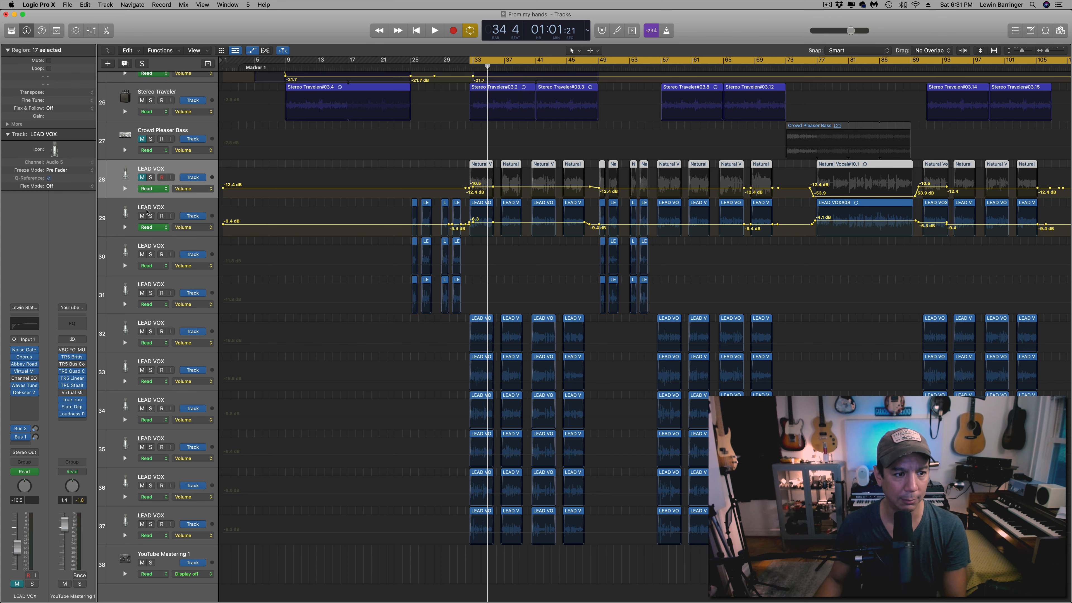
left_click(148, 211)
left_click(151, 216)
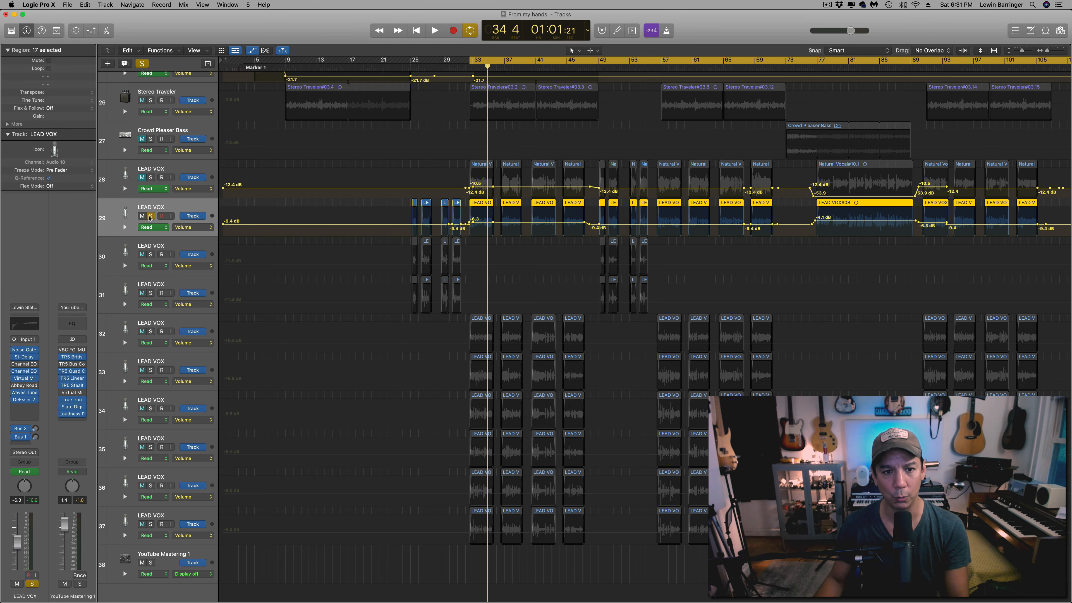
Step: Play the soloed lead vocal in short passes, review its Virtual Mix Rack settings, and close the rack
key("space")
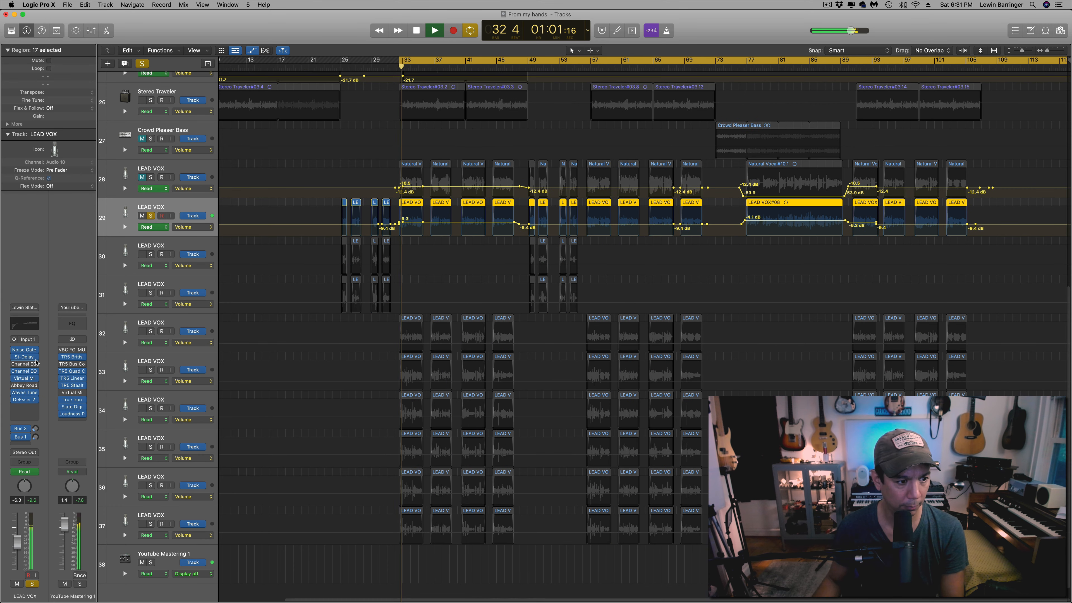
key("space")
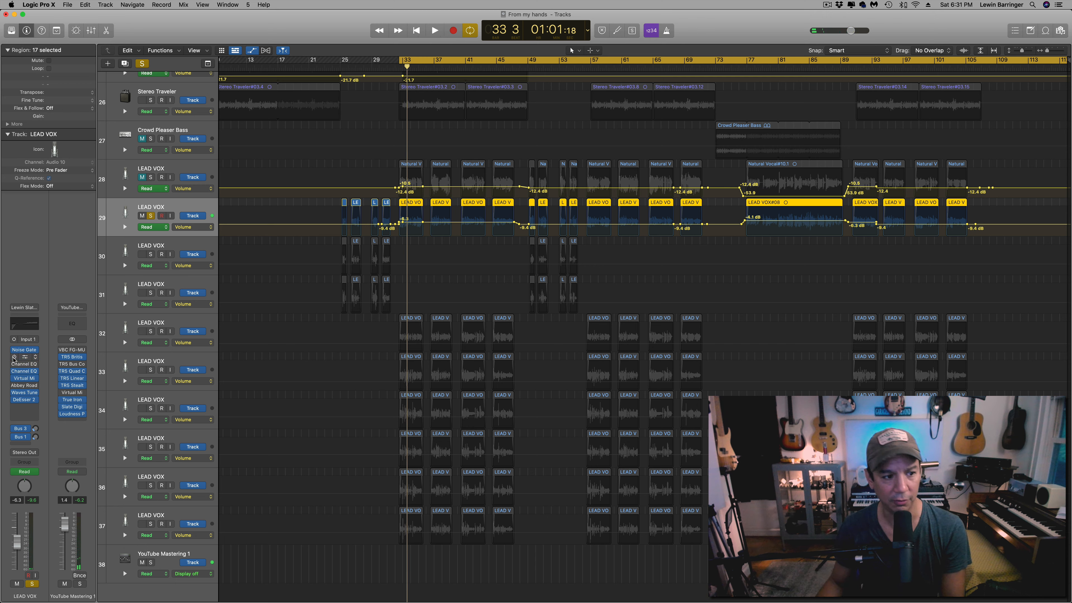
key("space")
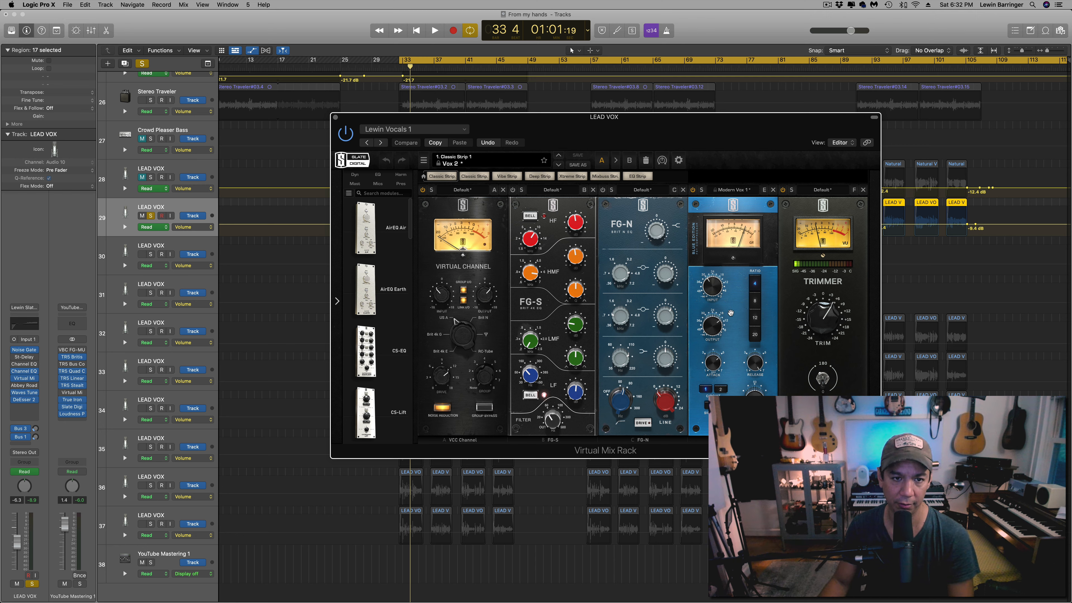
key("space")
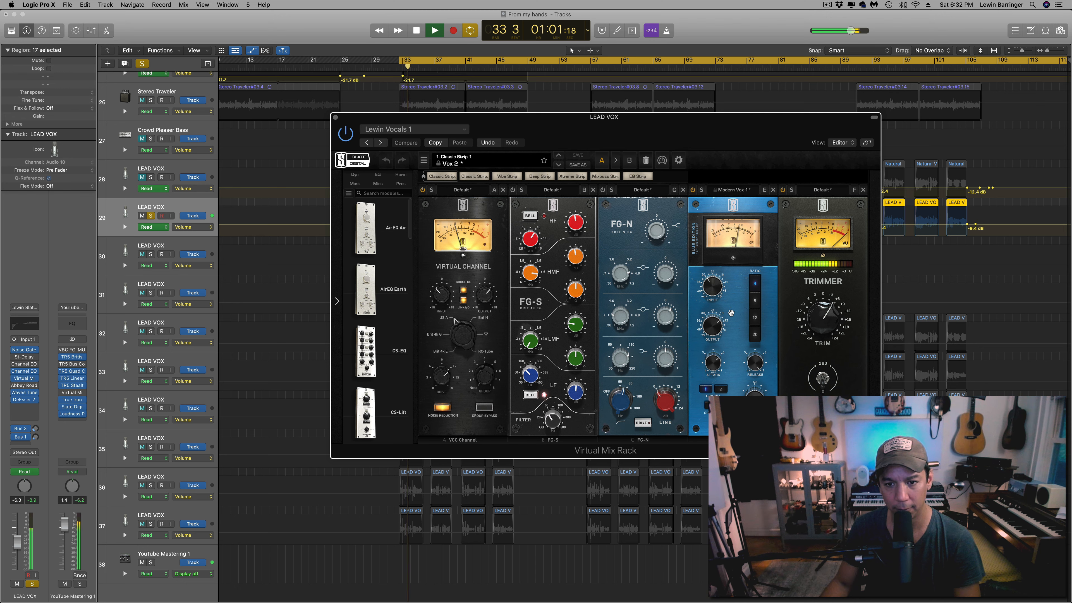
key("space")
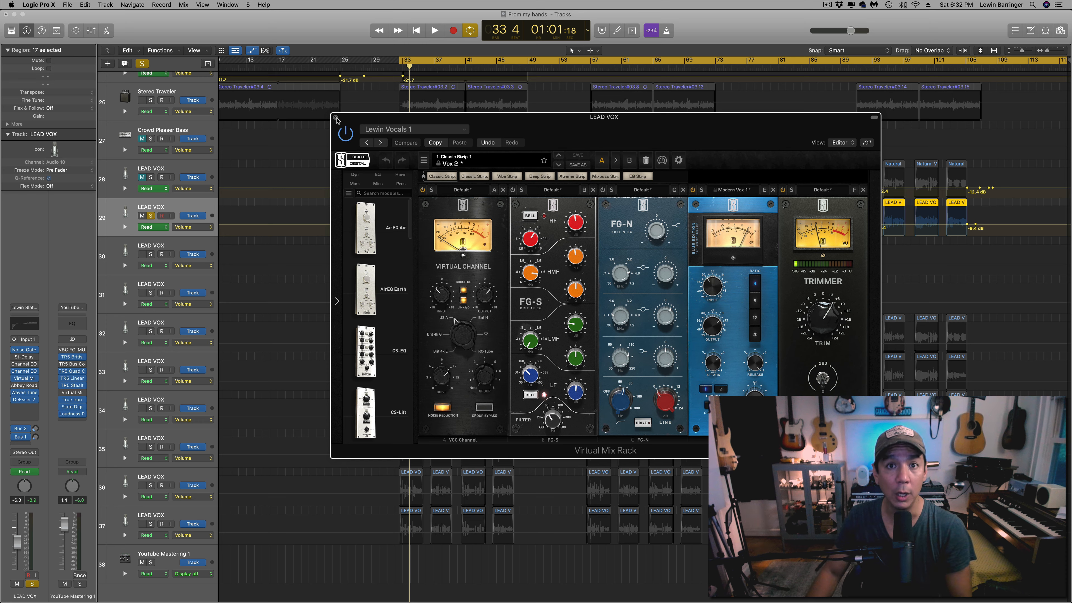
left_click(336, 119)
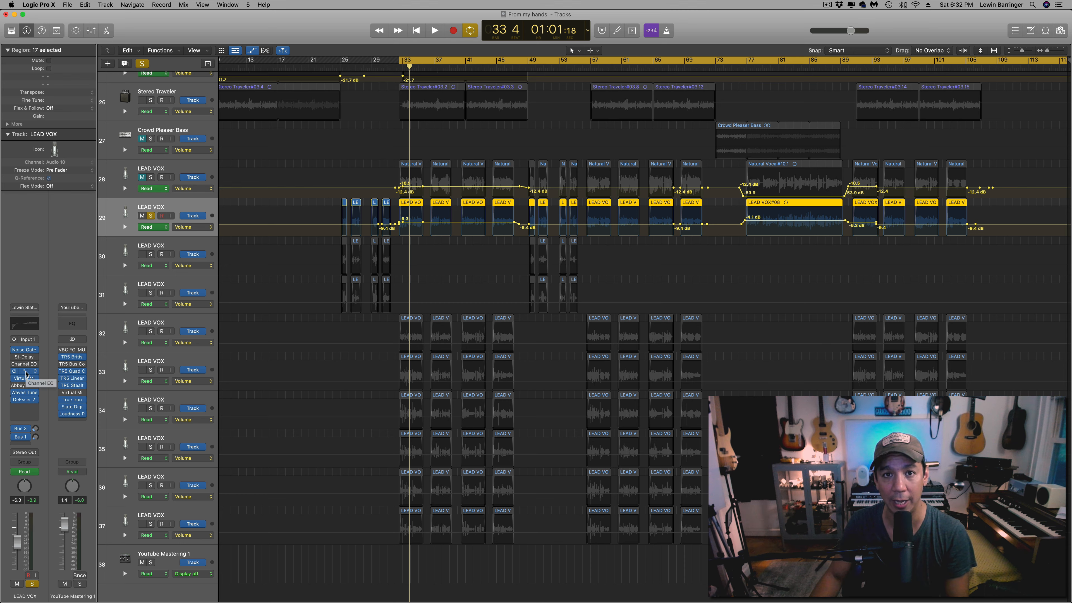
Step: Open the second Channel EQ on the vocal and cut about 9.4 dB at 270 Hz and 3.3 dB at 2080 Hz
left_click(26, 373)
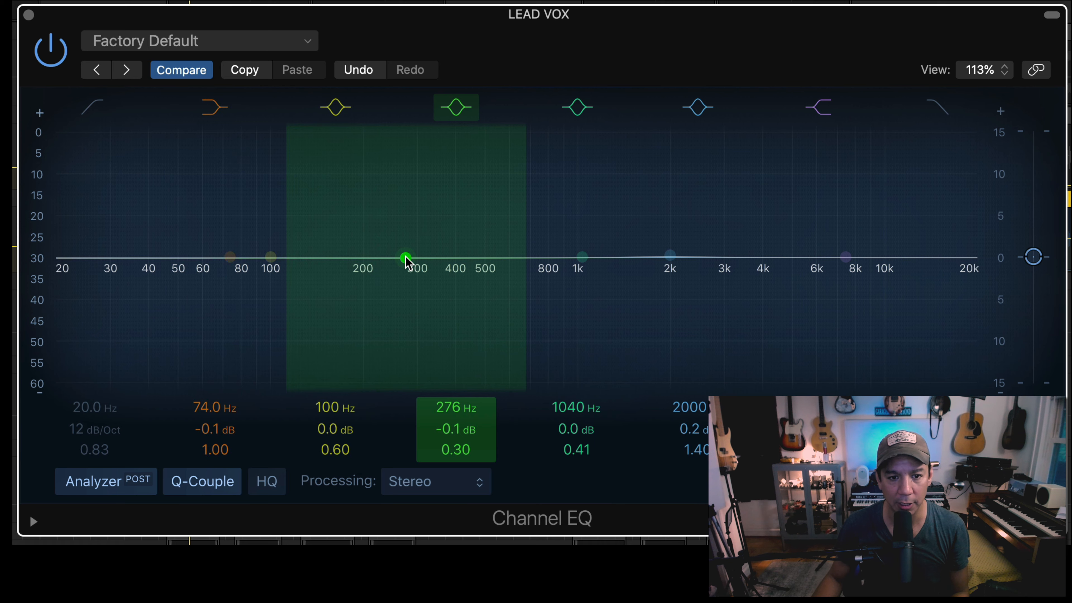
left_click_drag(405, 256, 403, 335)
left_click_drag(669, 256, 687, 304)
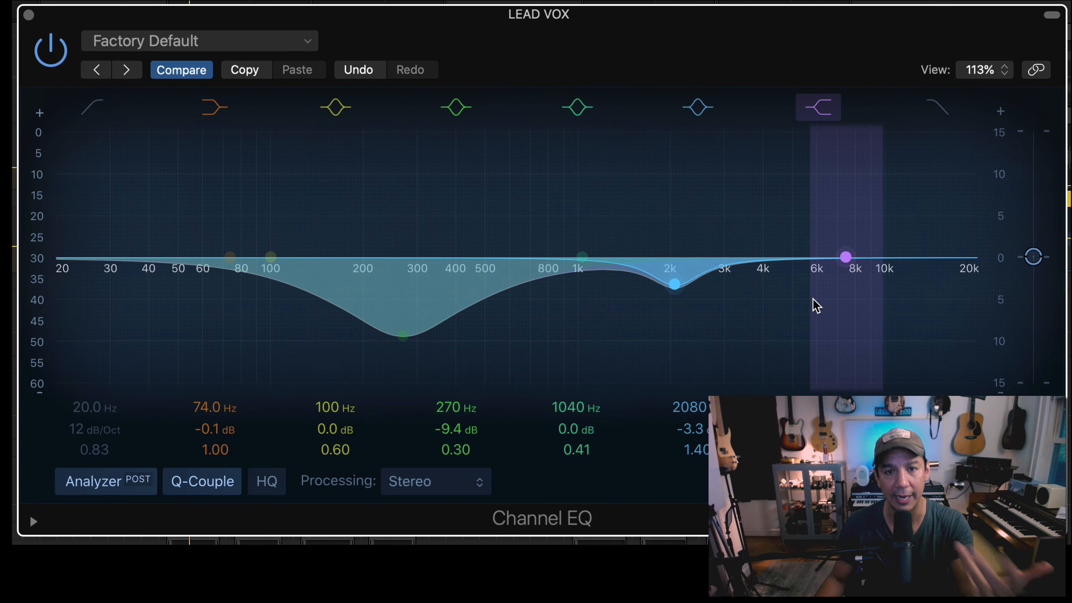
Step: Flatten the two cut bands to about -0.3 dB near 254 Hz and -0.1 dB at 2020 Hz, and play the vocal
left_click_drag(402, 336, 394, 239)
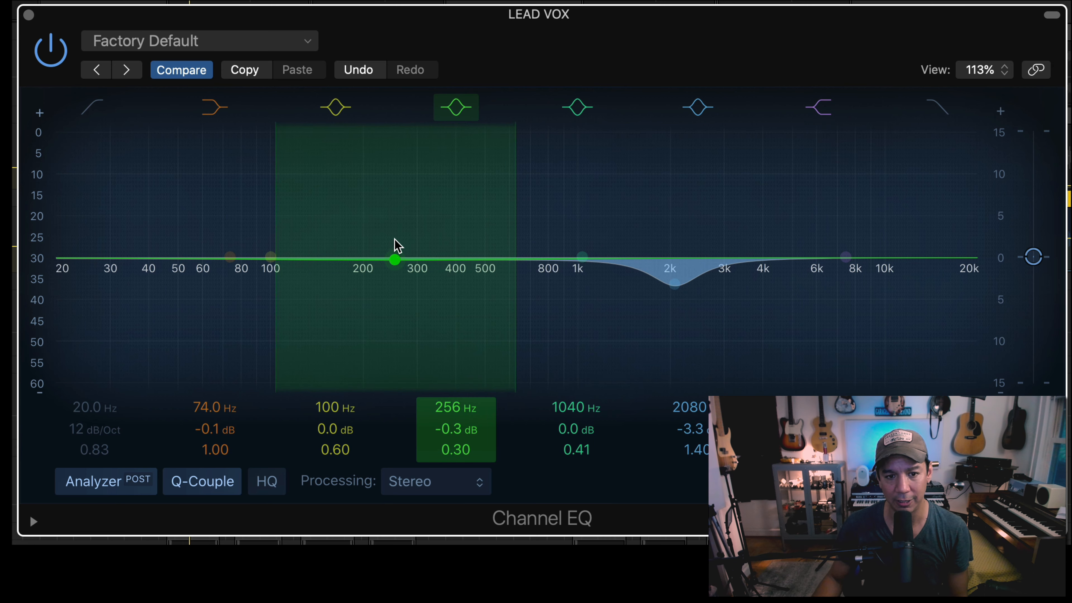
left_click_drag(675, 284, 672, 257)
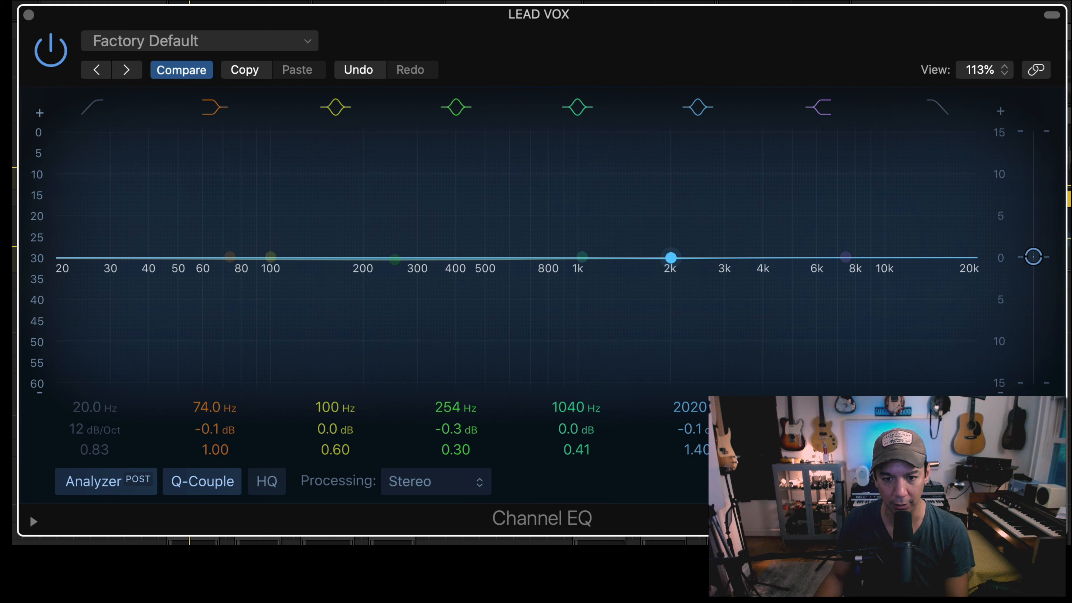
key("space")
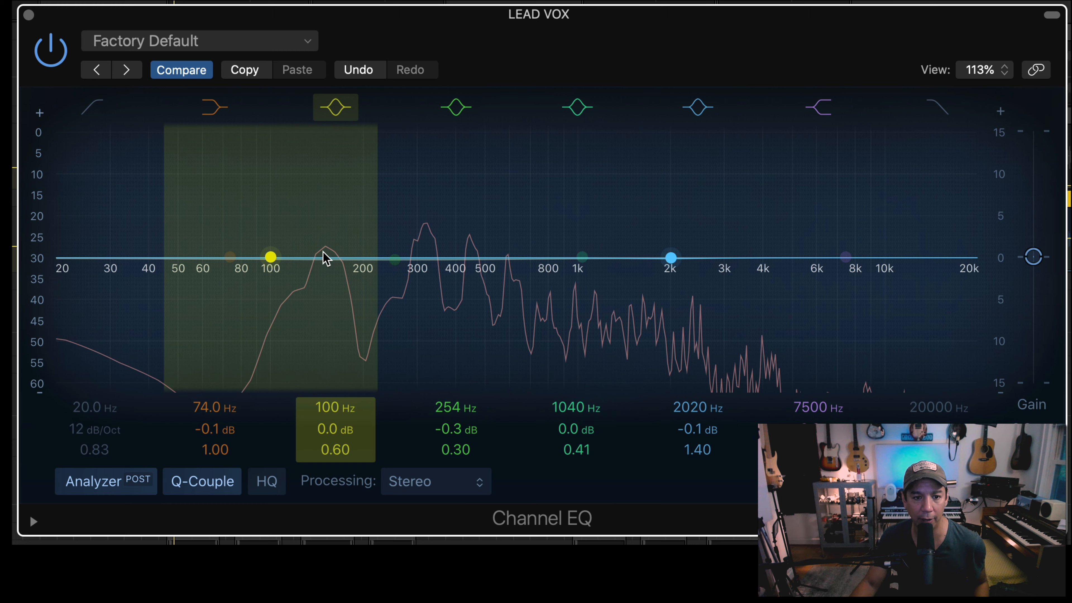
Step: Move the 100 Hz band to 154 Hz and set the high shelf to about 5050 Hz with roughly a 4.5 dB boost
left_click_drag(263, 256, 324, 256)
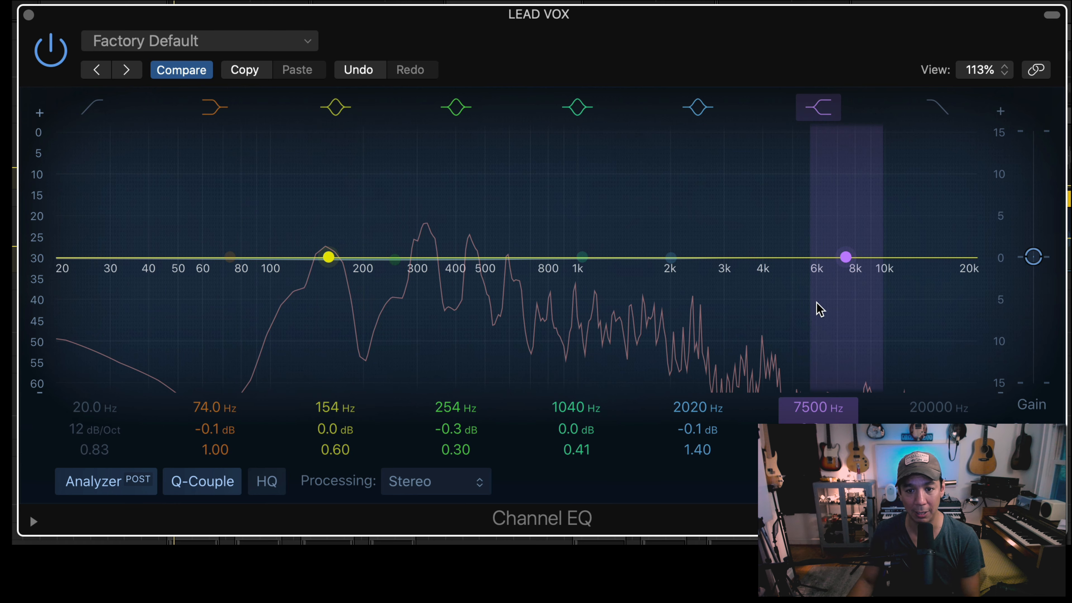
left_click_drag(856, 260, 802, 258)
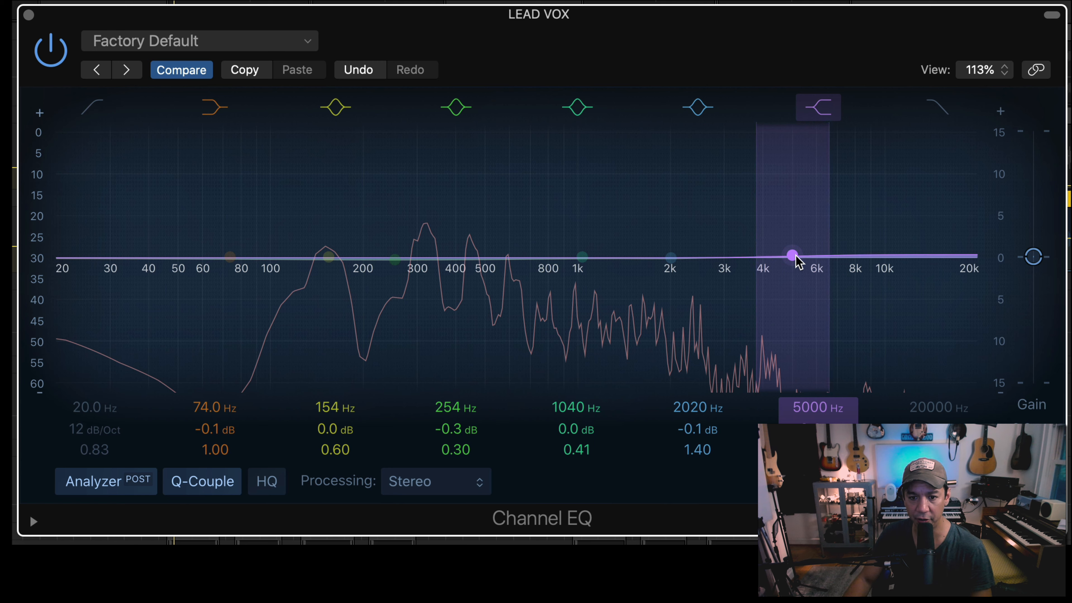
mouse_move(795, 258)
left_mouse_down()
mouse_move(809, 257)
mouse_move(797, 262)
mouse_move(797, 250)
left_mouse_up()
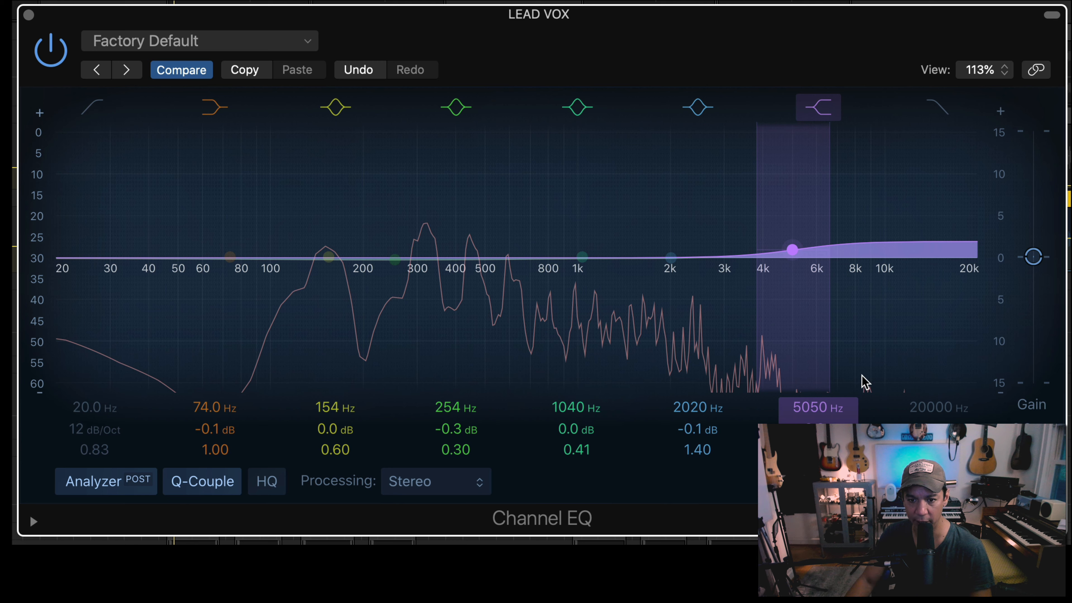
left_click_drag(795, 251, 796, 244)
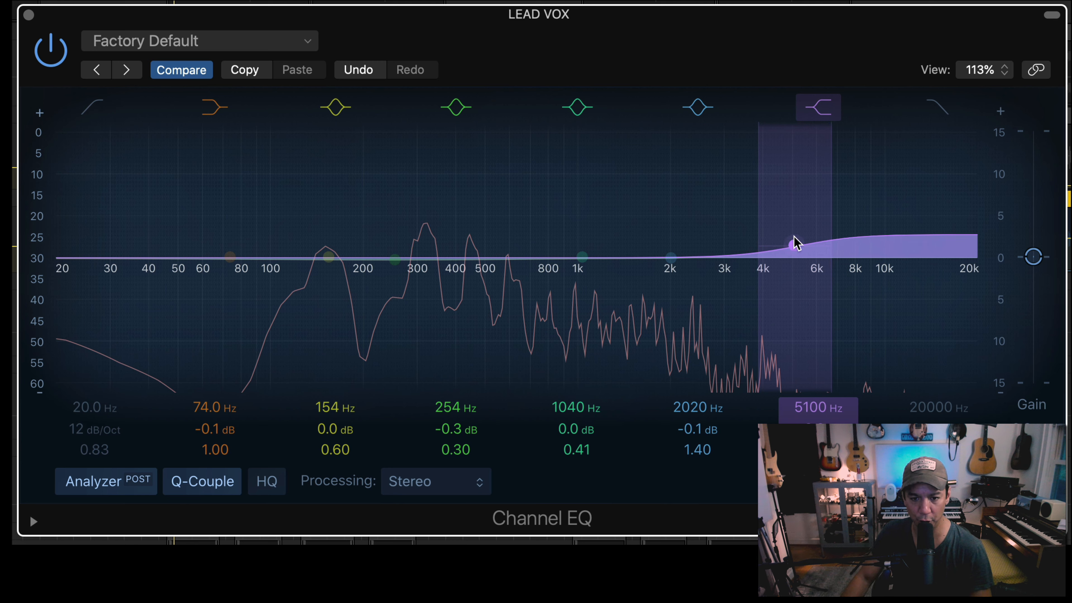
left_click_drag(795, 241, 787, 225)
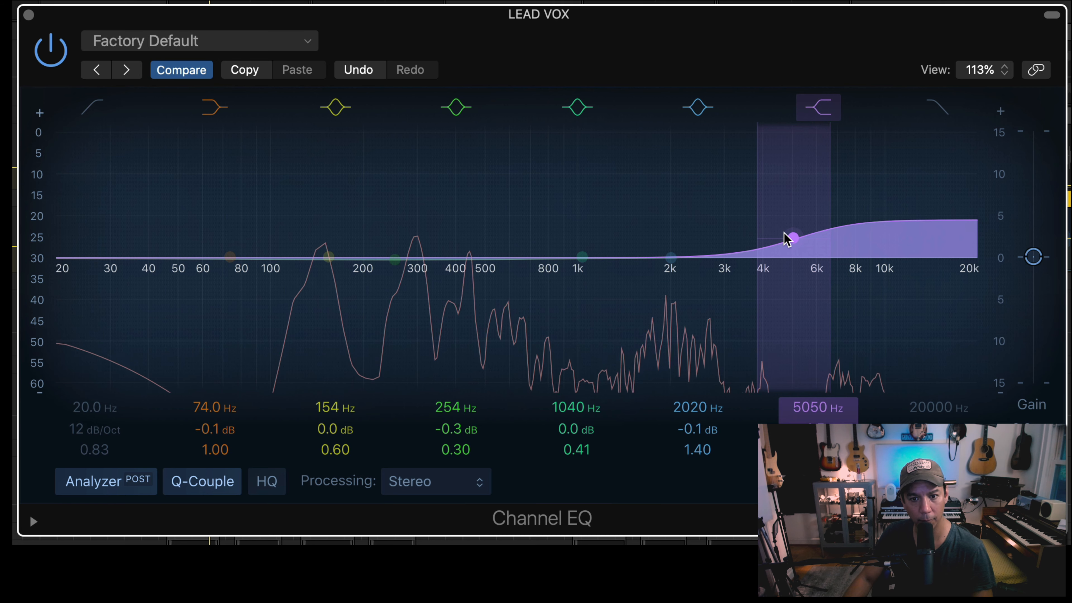
Step: Bypass and re-enable the Channel EQ twice to compare the vocal with and without the high-shelf boost
left_click(51, 49)
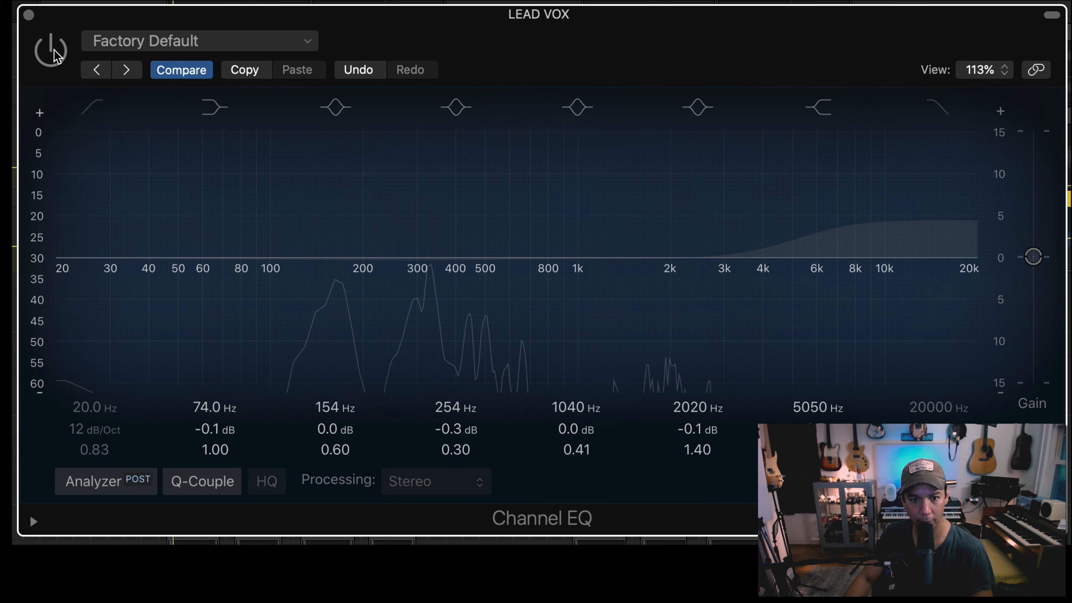
left_click(55, 51)
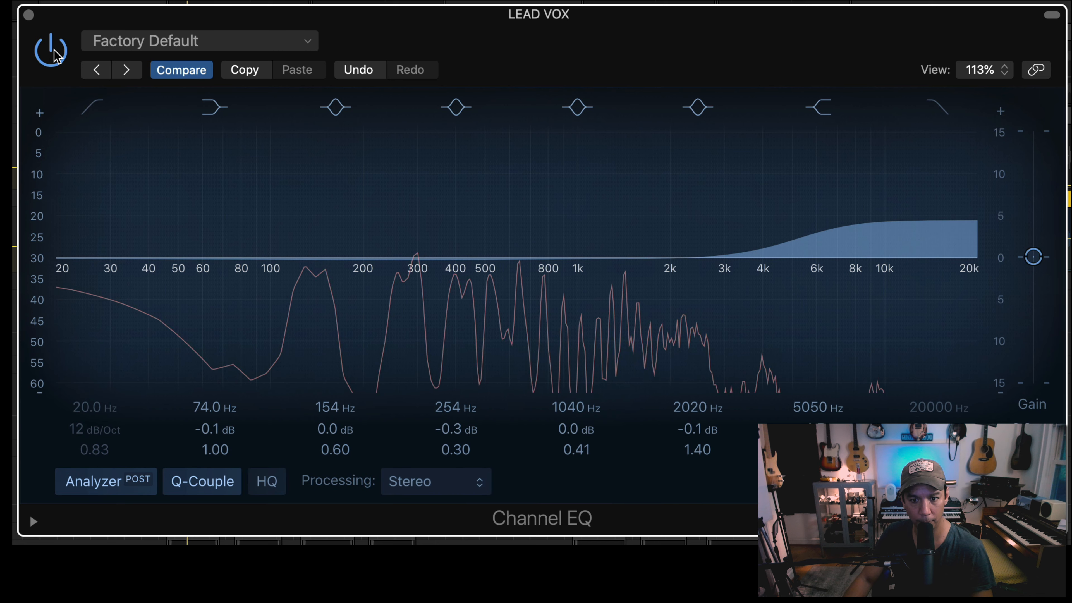
left_click(55, 51)
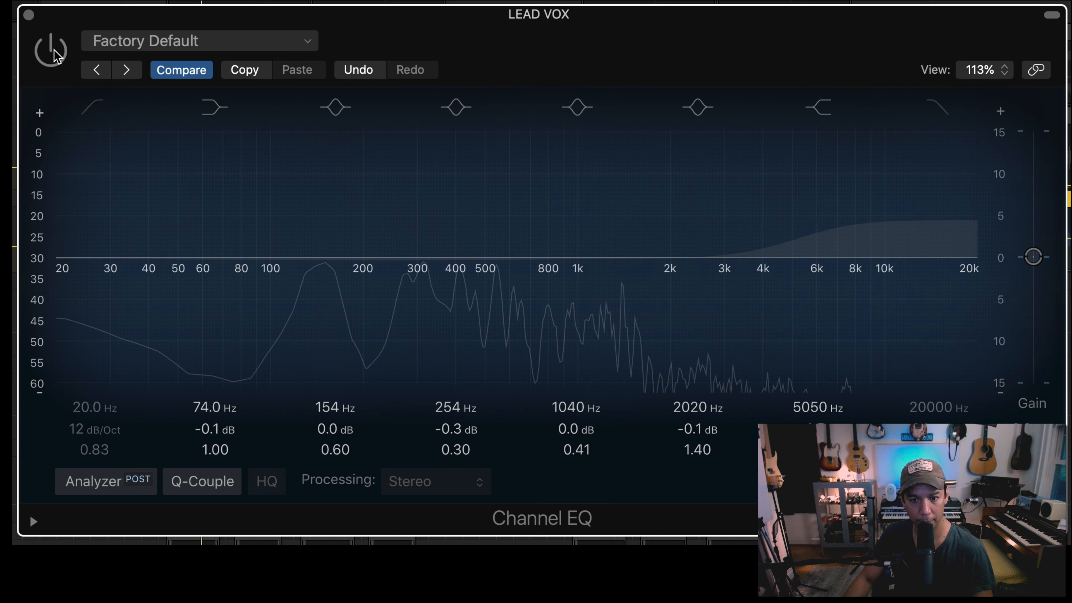
left_click(55, 50)
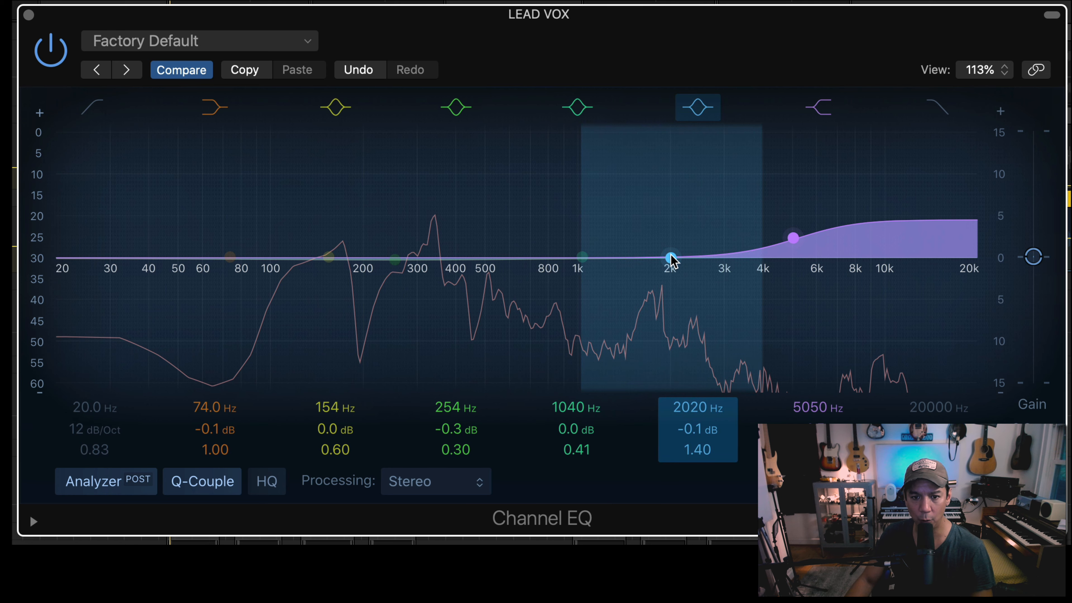
Step: Move the 2020 Hz band to about 3040 Hz with a 2.4 dB boost and compare the vocal with the EQ bypassed
left_click_drag(672, 258, 718, 258)
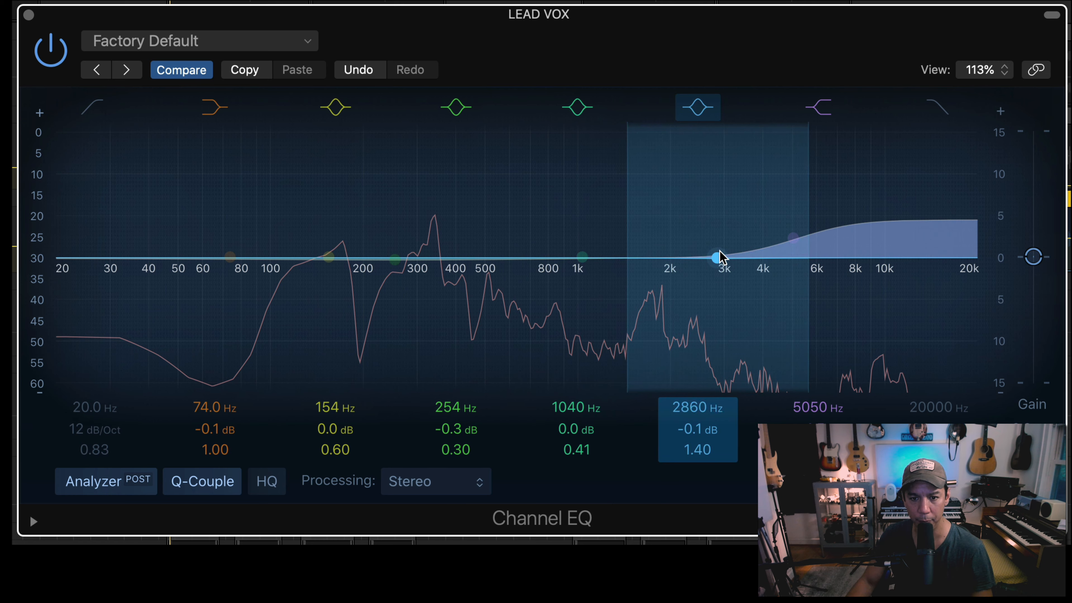
left_click_drag(720, 252, 726, 227)
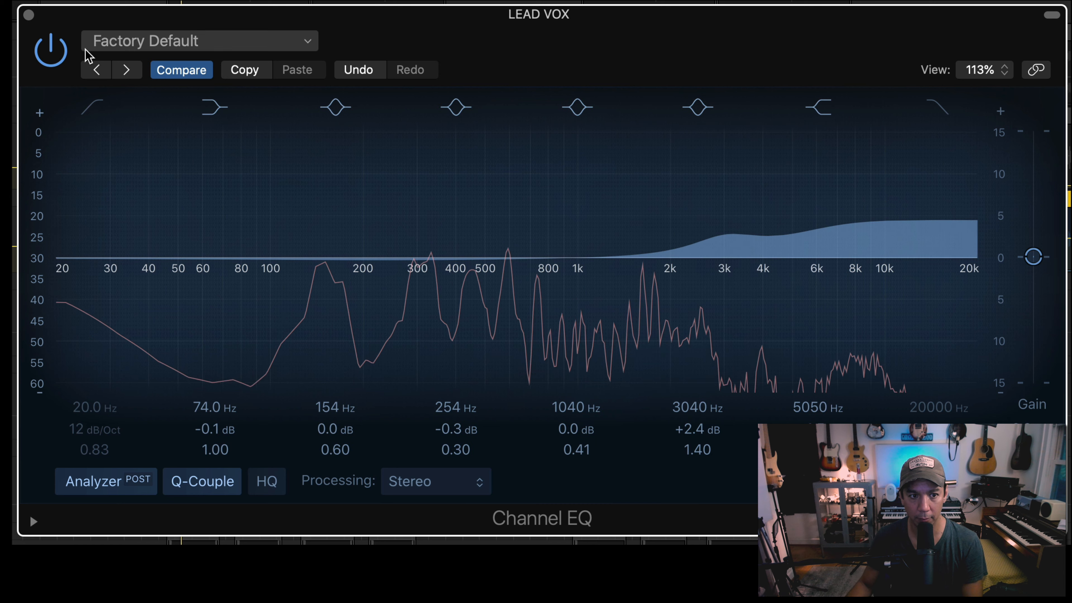
left_click(50, 54)
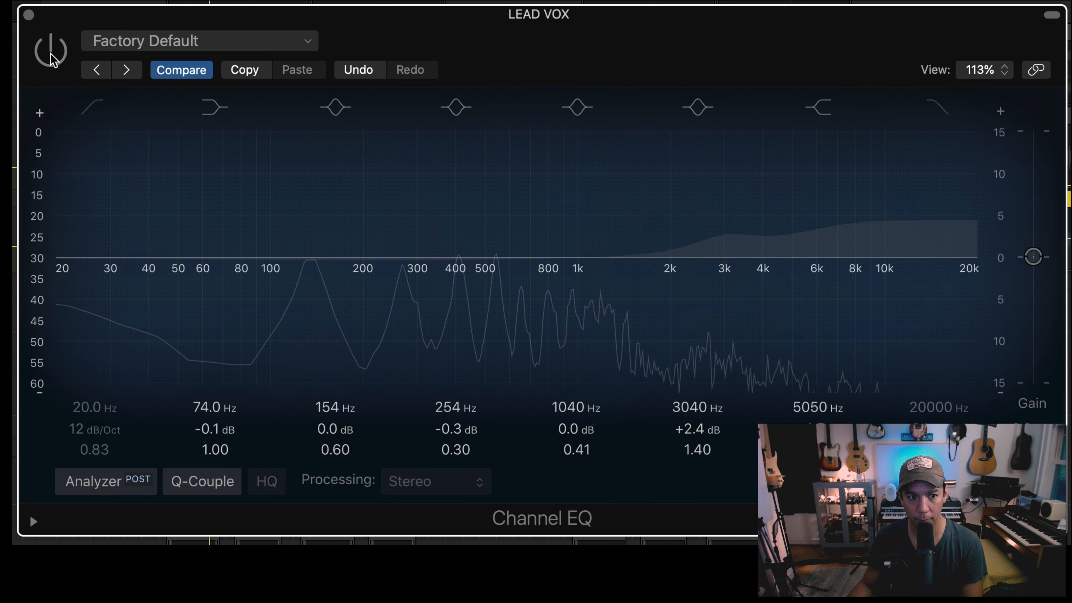
left_click(50, 54)
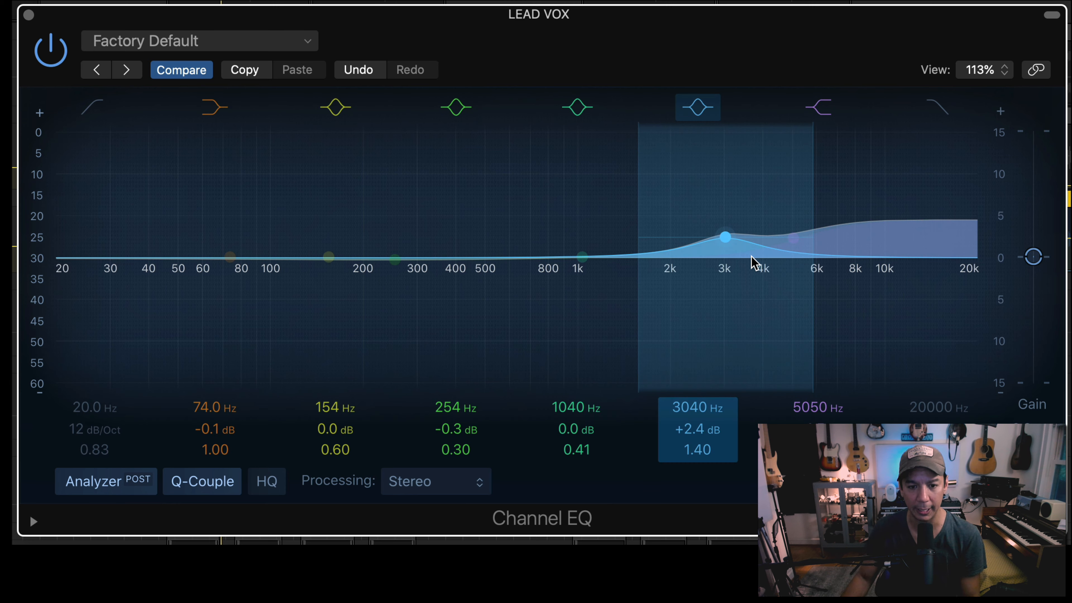
key("space")
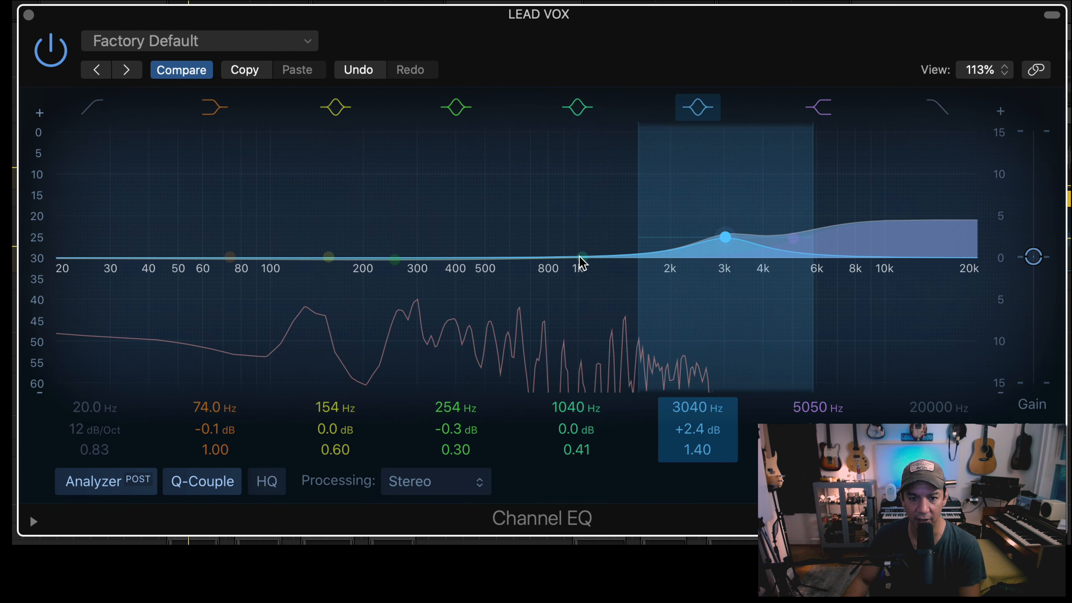
Step: Shape the 1040 Hz band into a narrow boost at about 1010 Hz with 3.0 dB of gain and a Q of 5.60
left_click_drag(540, 275, 542, 249)
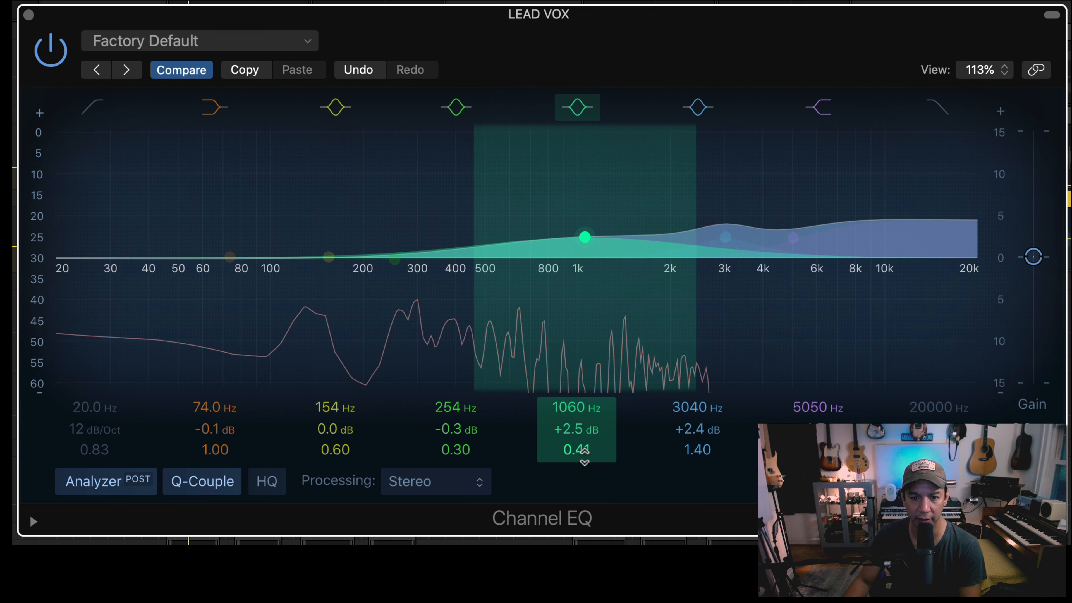
left_click_drag(585, 456, 591, 453)
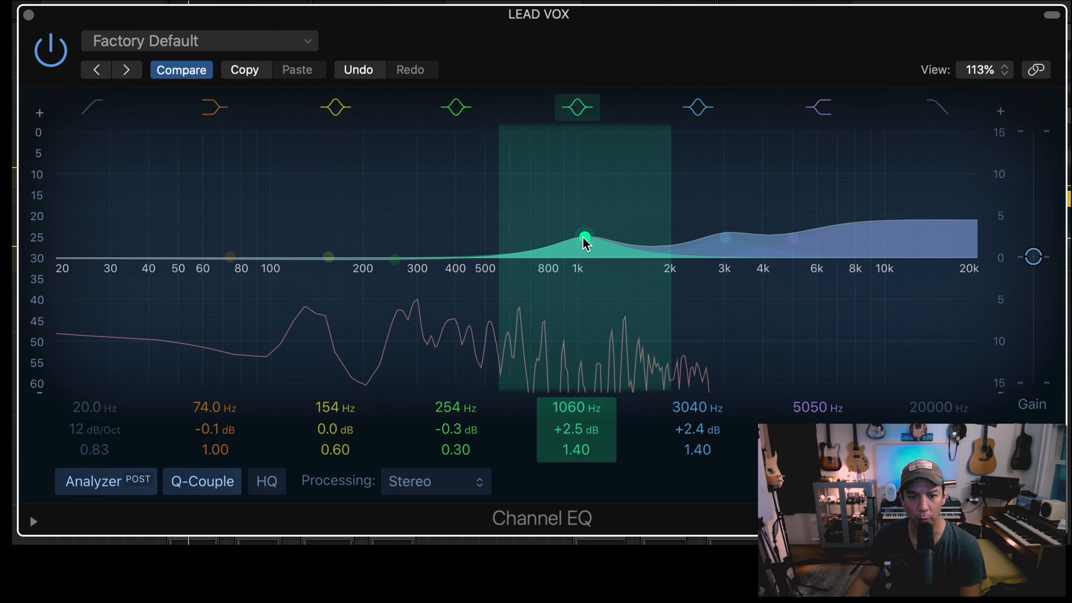
left_click_drag(584, 242, 579, 243)
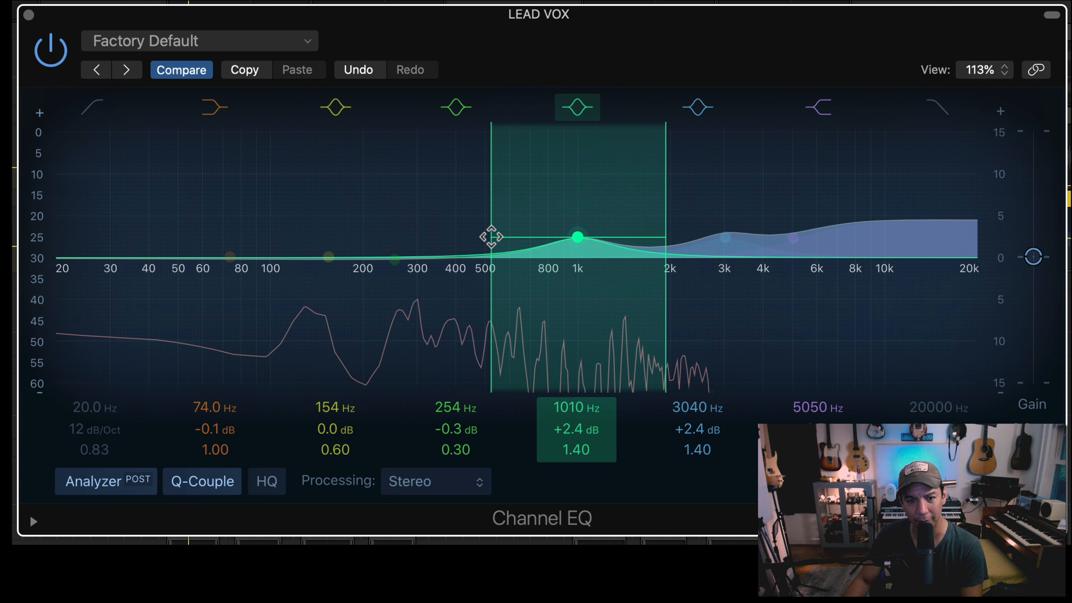
left_click_drag(491, 236, 578, 231)
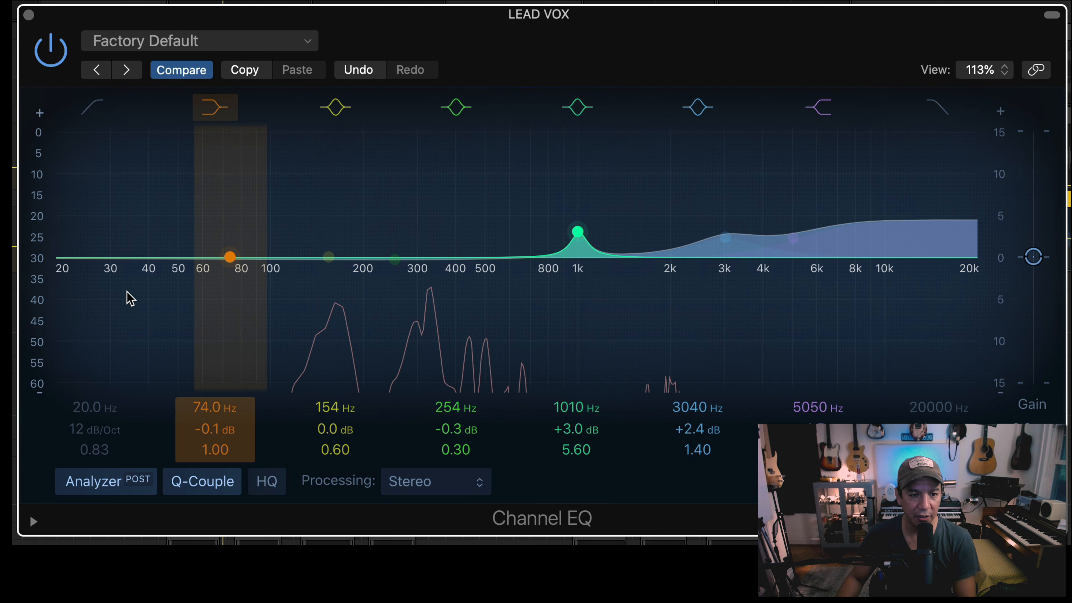
Step: Enable the low-cut filter at 50 Hz and move the 254 Hz band to about 320 Hz with a 2.0 dB cut and a Q of 2.30
left_click(93, 108)
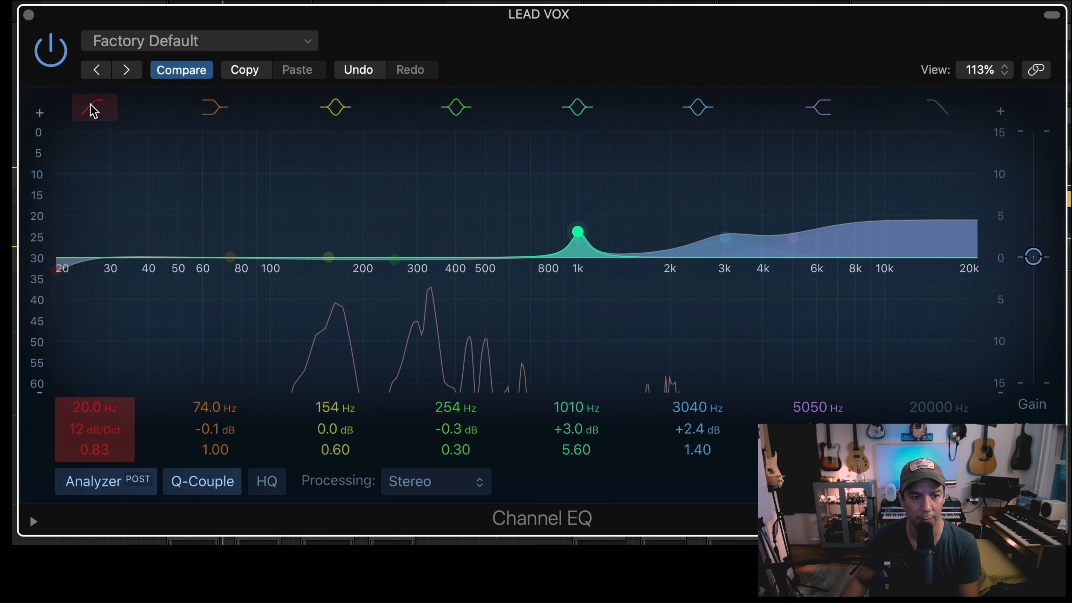
left_click_drag(52, 273, 179, 277)
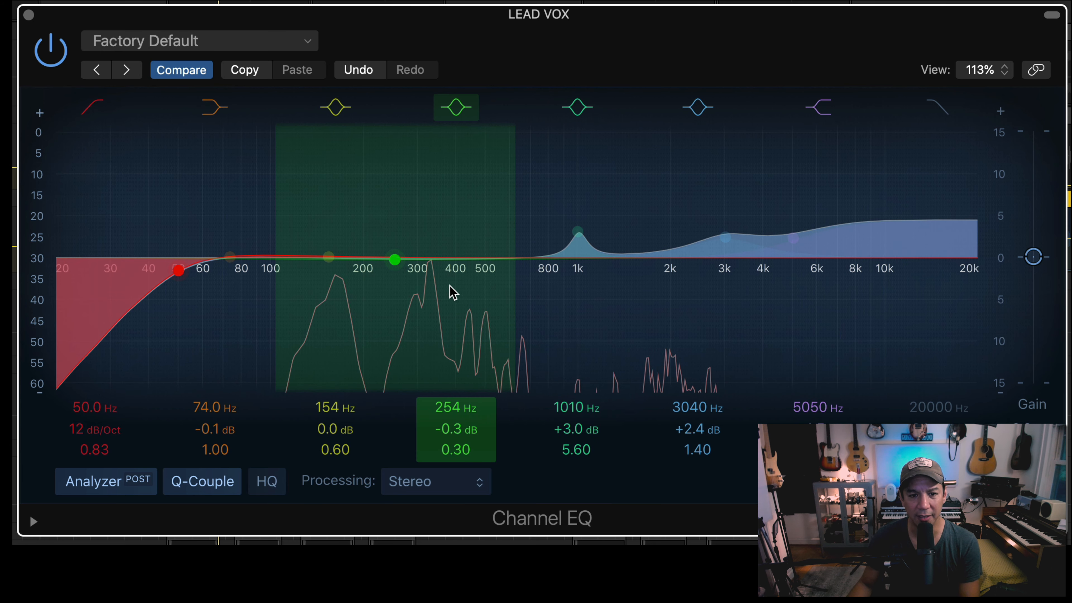
left_click_drag(398, 263, 427, 274)
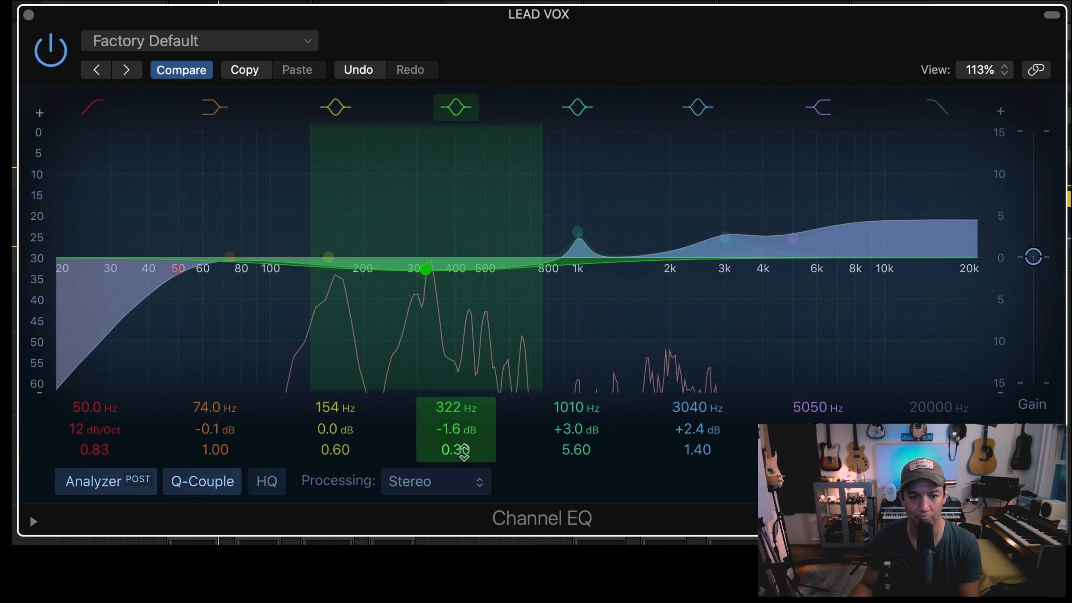
left_click_drag(464, 451, 466, 458)
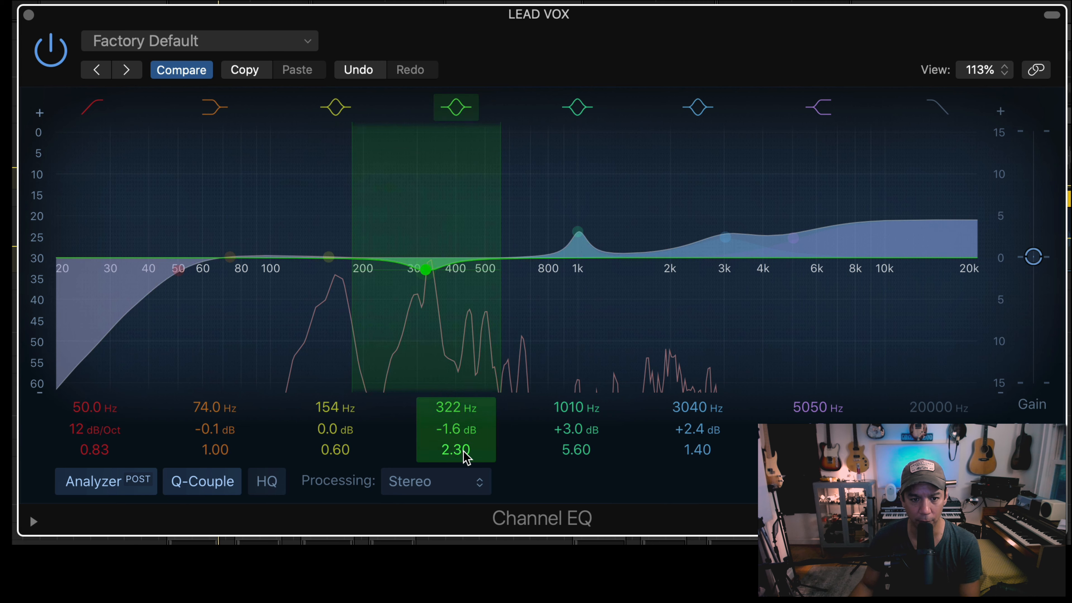
left_click_drag(426, 274, 427, 275)
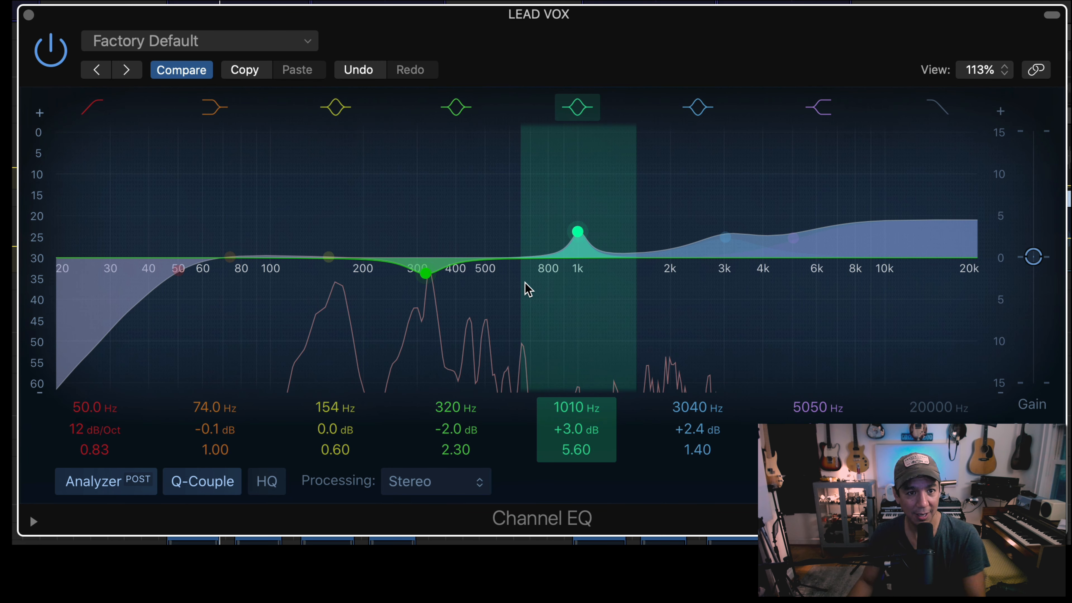
Step: Play the vocal and compare it with the Channel EQ bypassed and re-enabled
key("space")
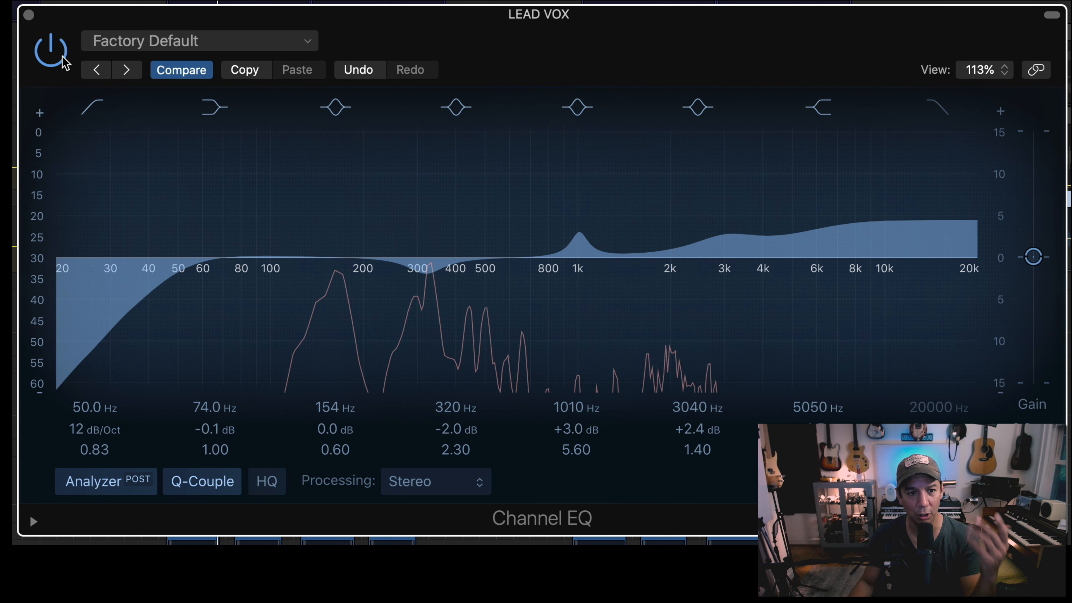
left_click(51, 50)
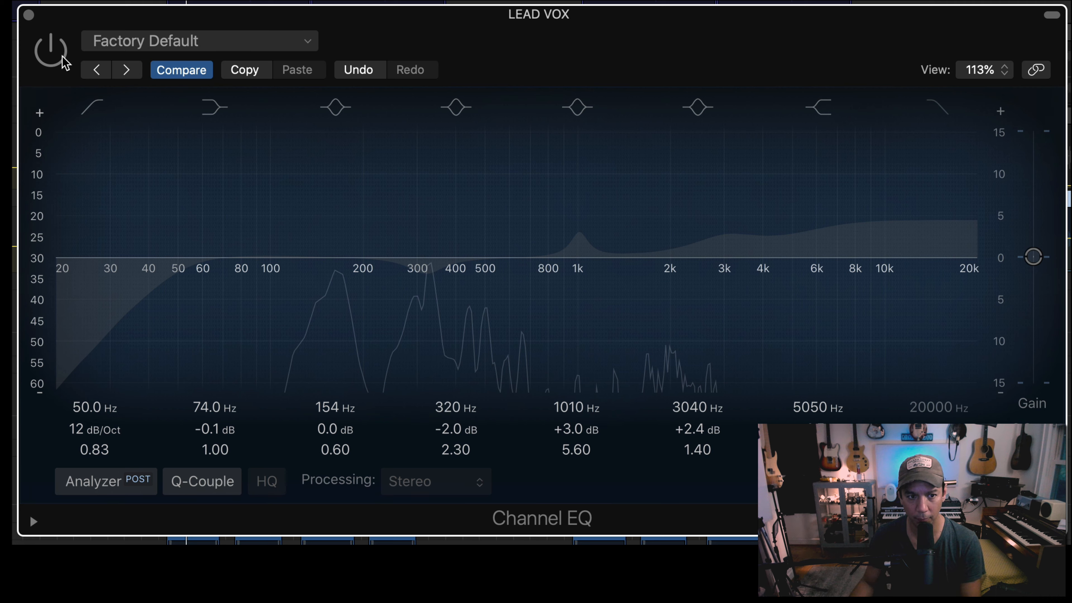
left_click(54, 57)
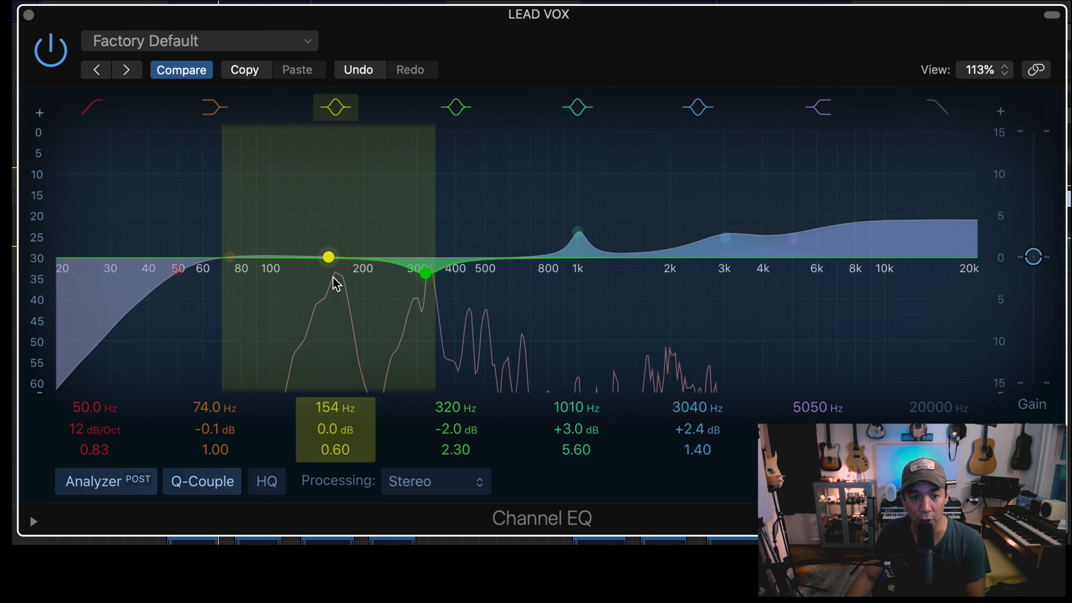
Step: Move the 154 Hz band down to about 132 Hz with a slight 0.2 dB cut
left_click_drag(334, 262, 310, 263)
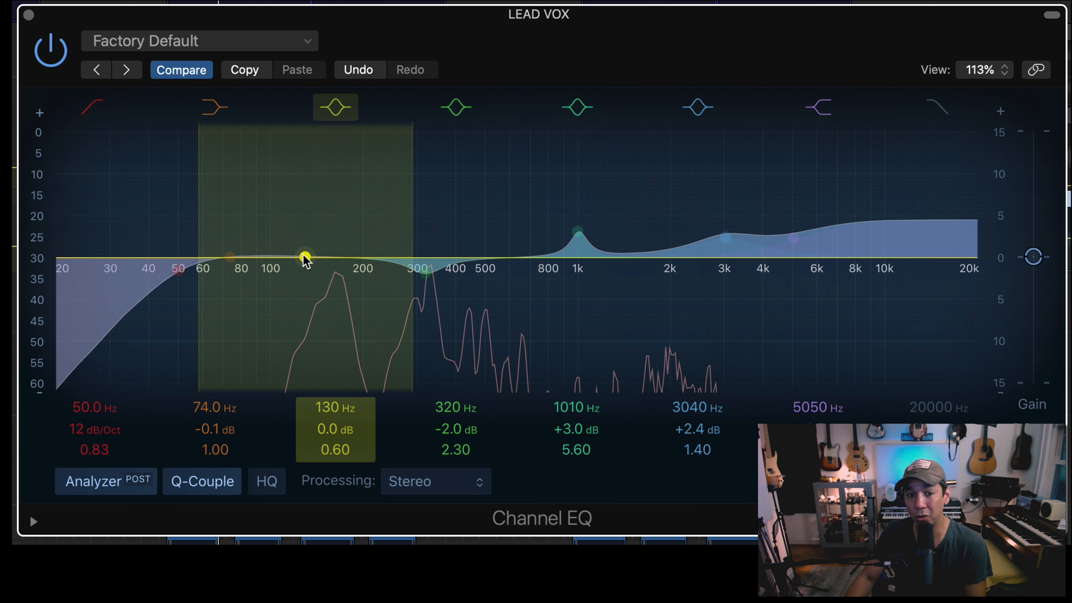
left_click_drag(304, 255, 306, 258)
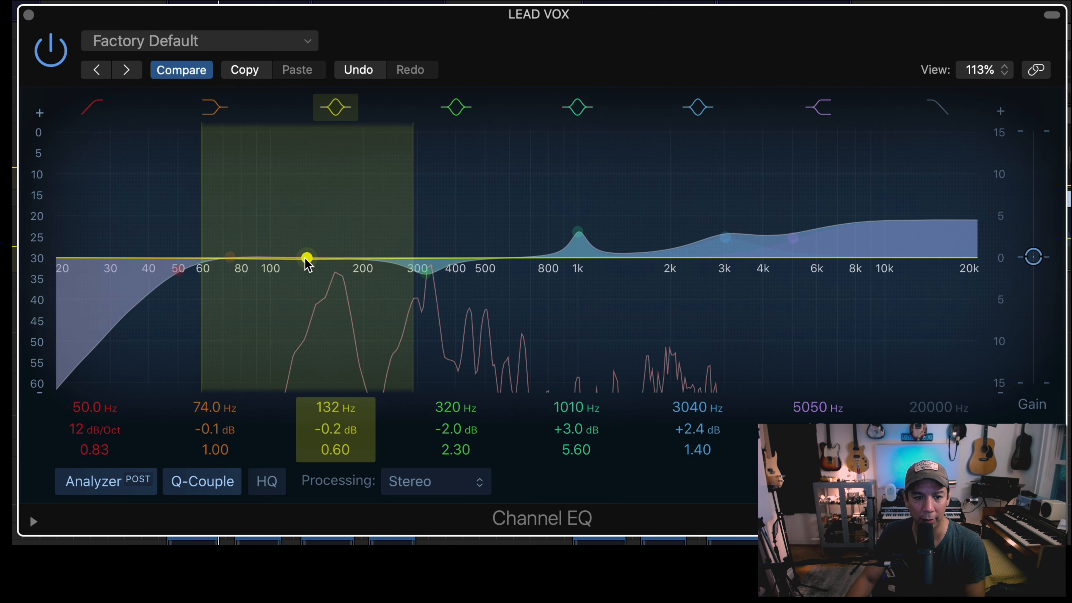